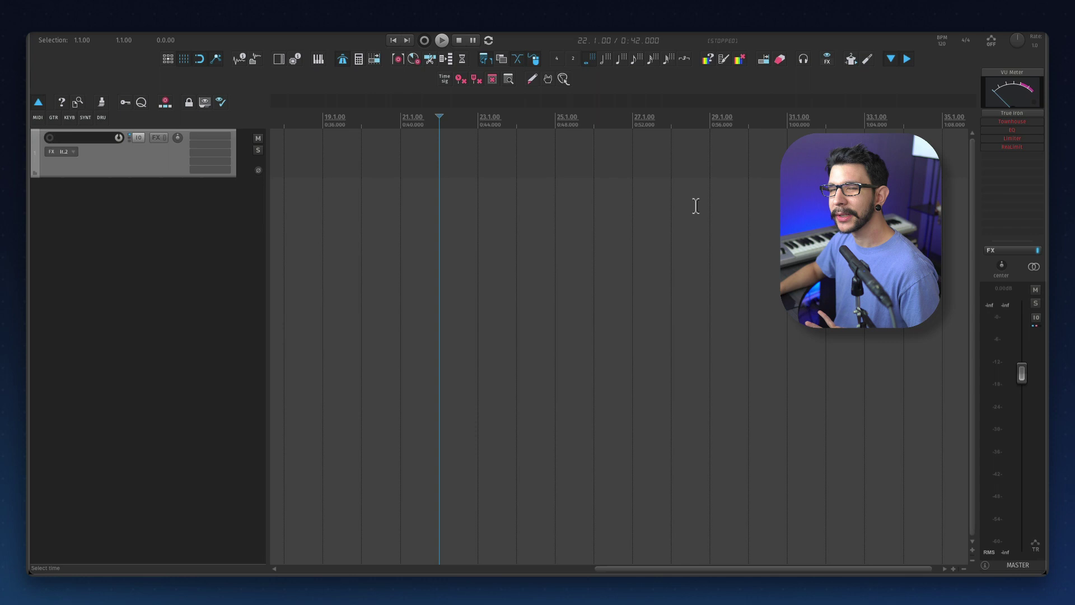
# Step: Toggle the master track, toolbar 3 and top toolbar off and on, ending with top toolbar and master visible
pyautogui.click(907, 59)
pyautogui.click(893, 58)
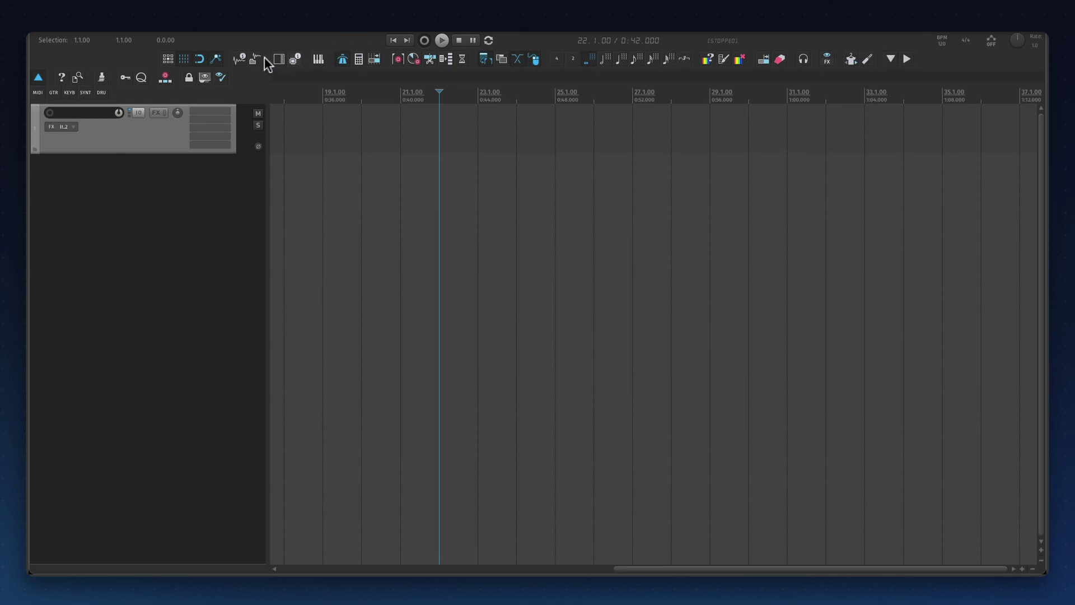
pyautogui.click(36, 79)
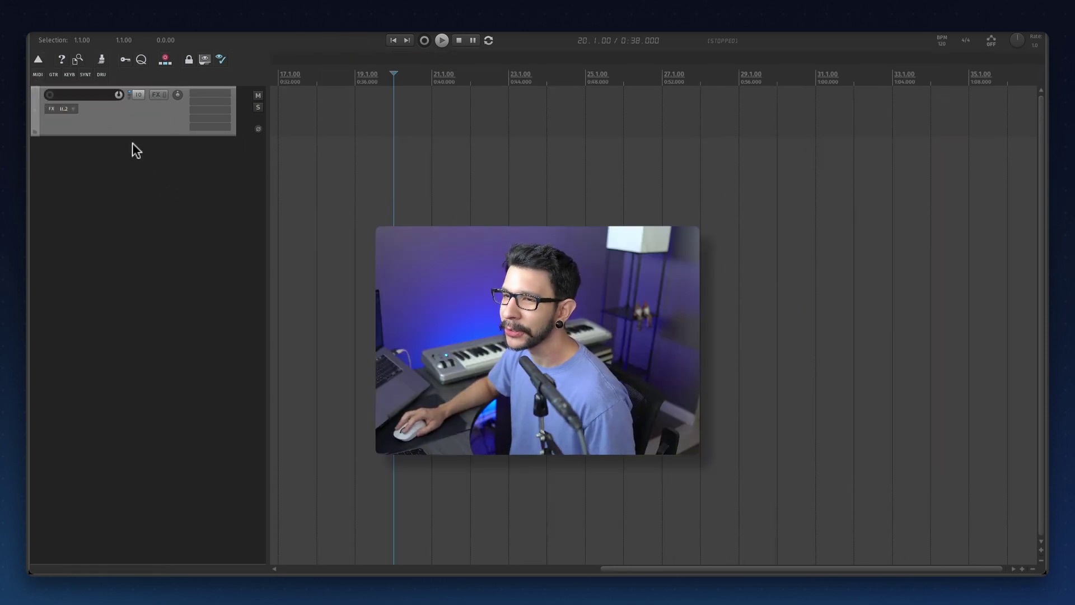
pyautogui.click(39, 59)
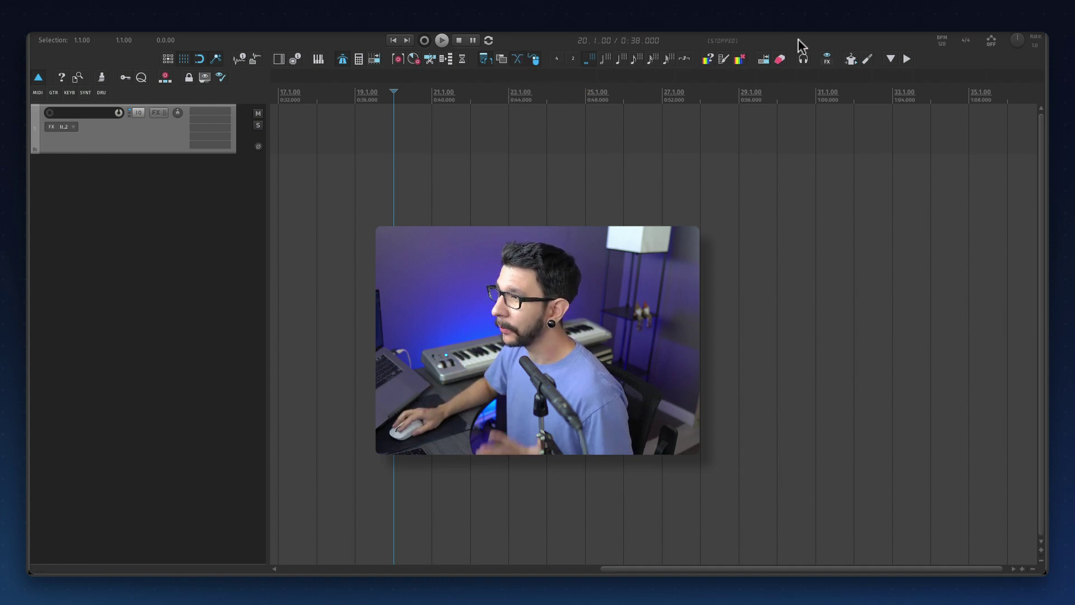
pyautogui.click(889, 59)
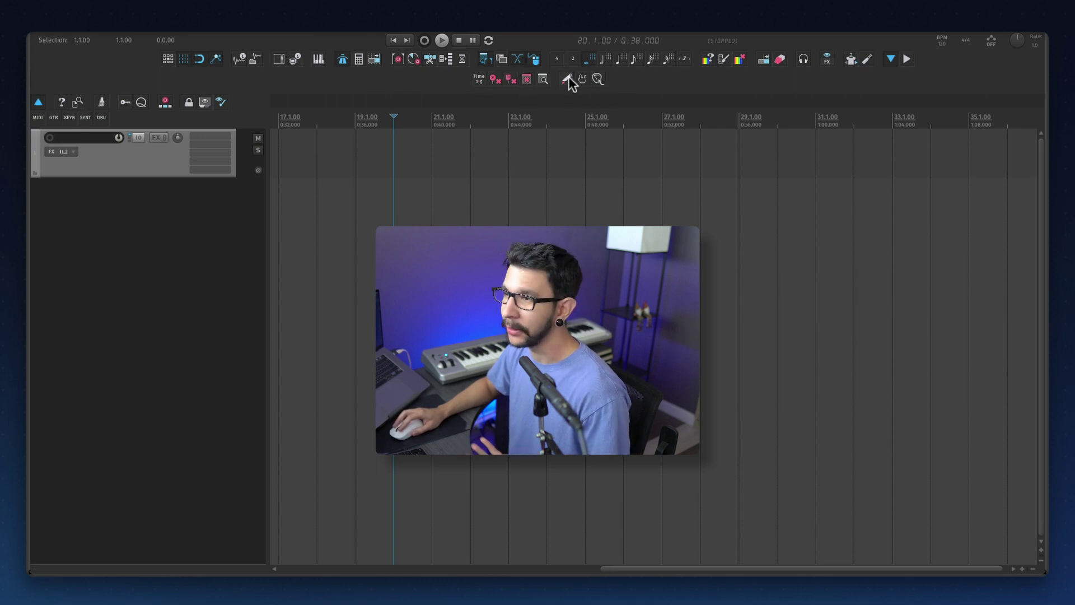
pyautogui.click(891, 59)
pyautogui.click(908, 59)
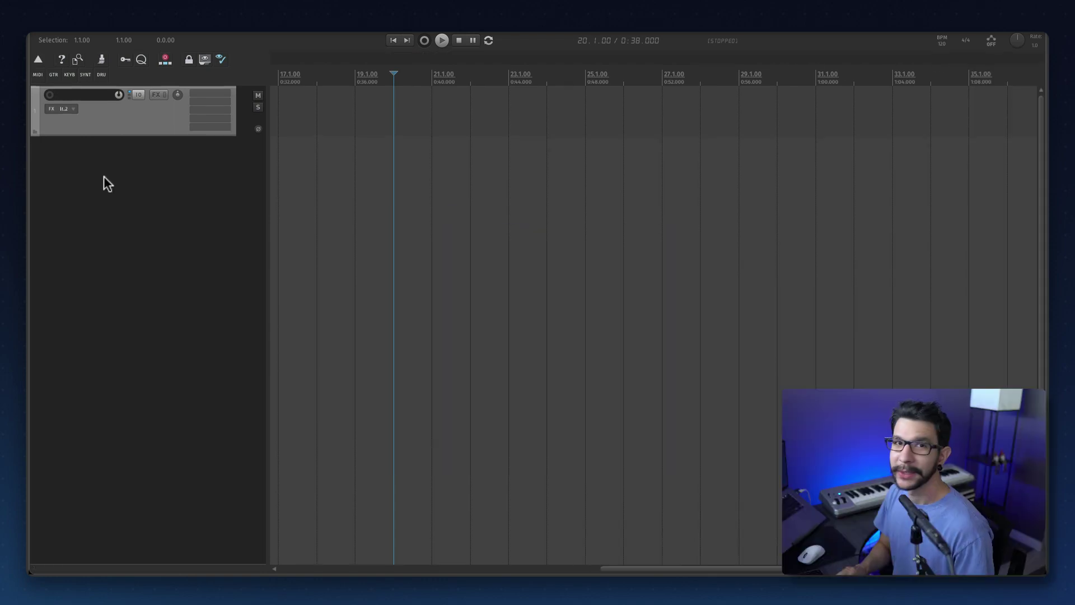
# Step: Filter the Actions list for 'Show hide too' and run 'Toolbar: Show/hide toolbar at top of main window'
pyautogui.hotkey('shift', '/')
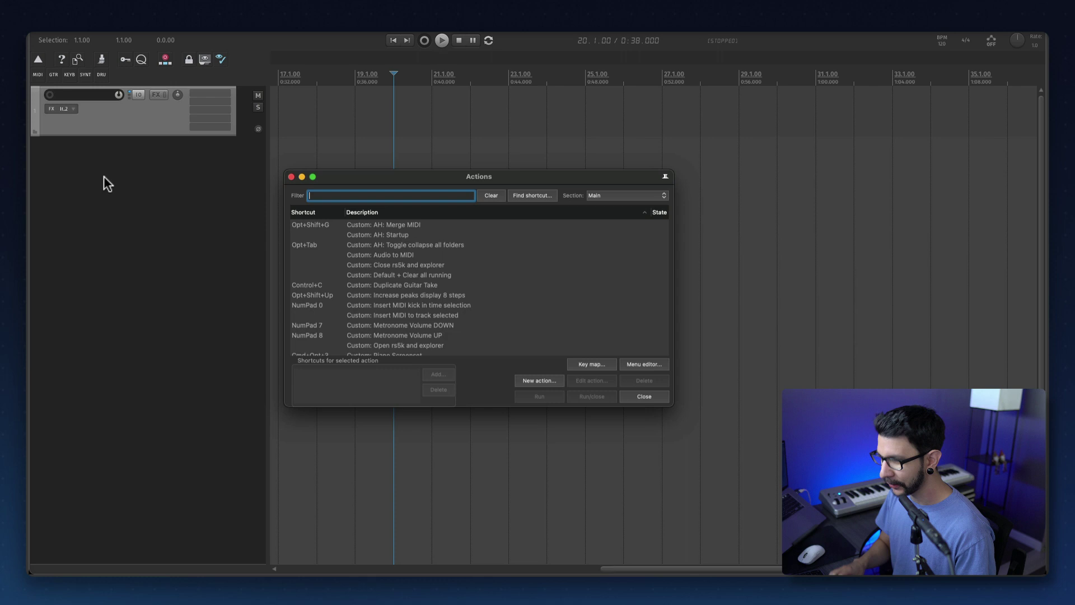
pyautogui.write('S')
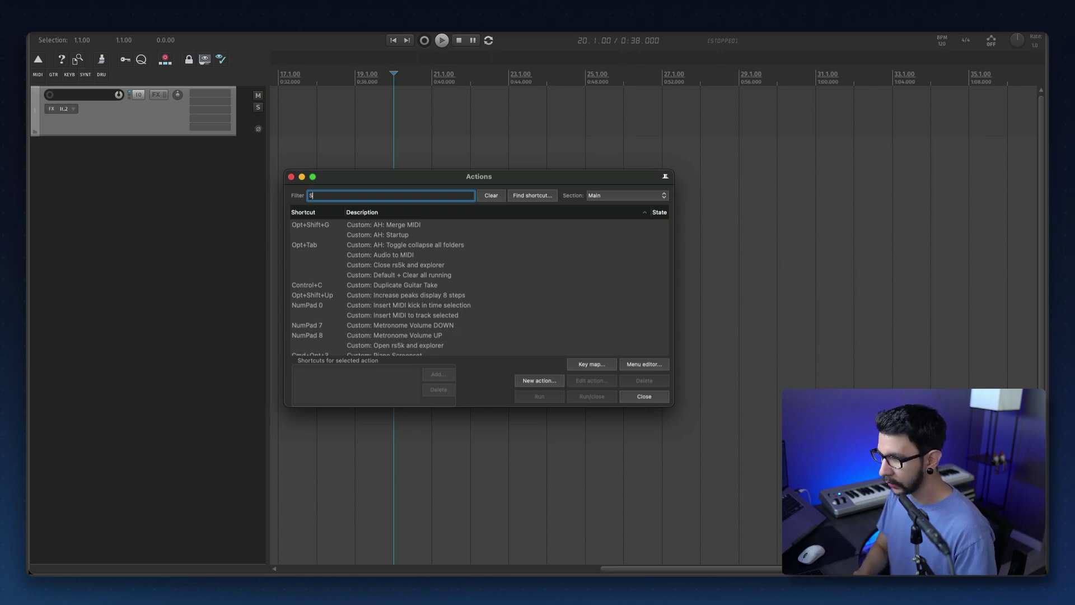
pyautogui.write('how hide')
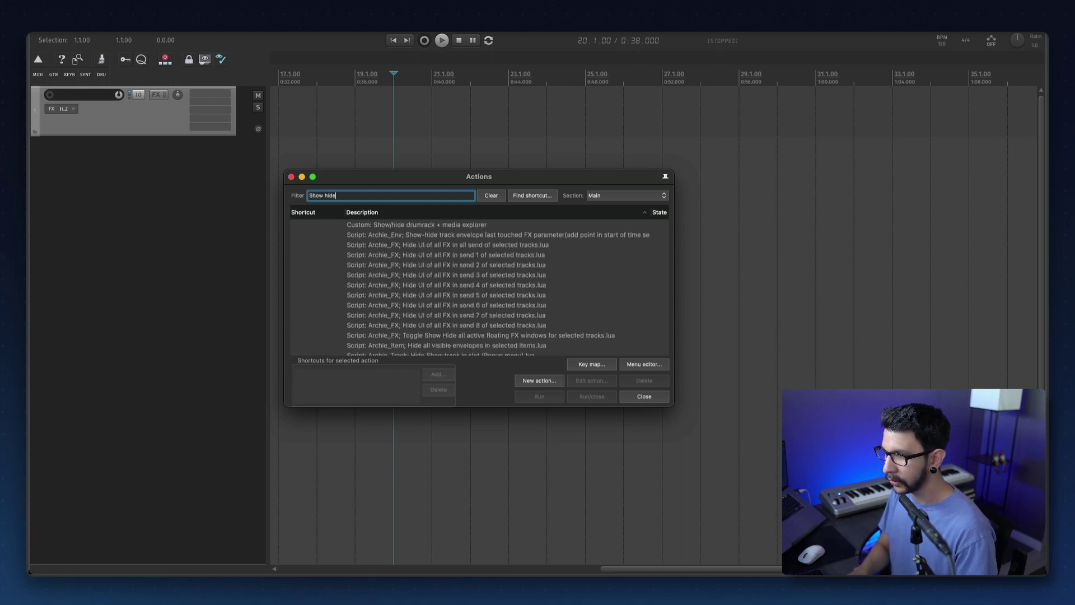
pyautogui.write(' toolbar top')
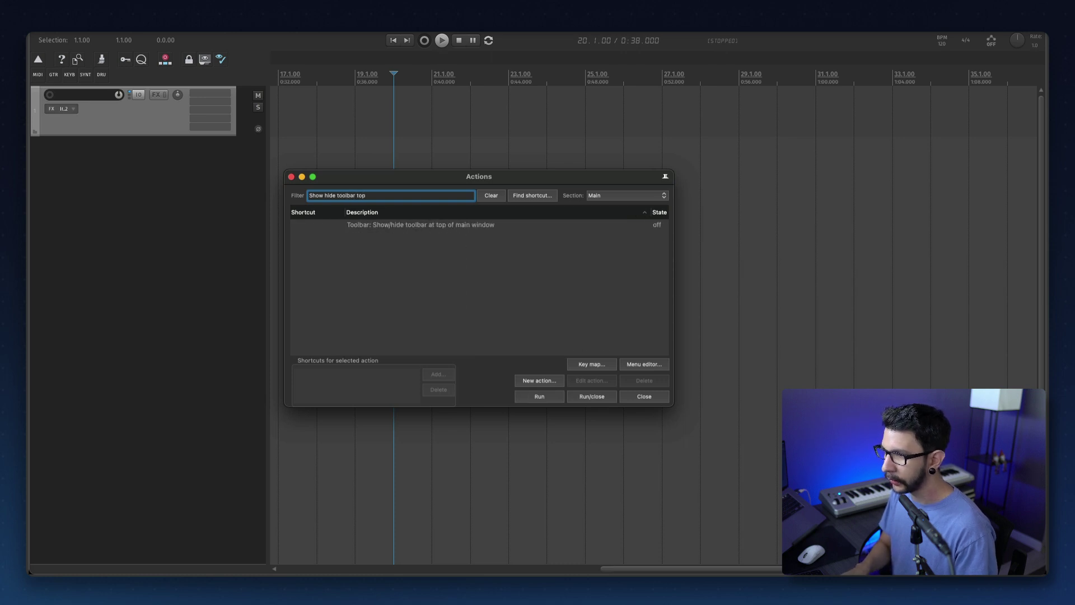
pyautogui.click(381, 224)
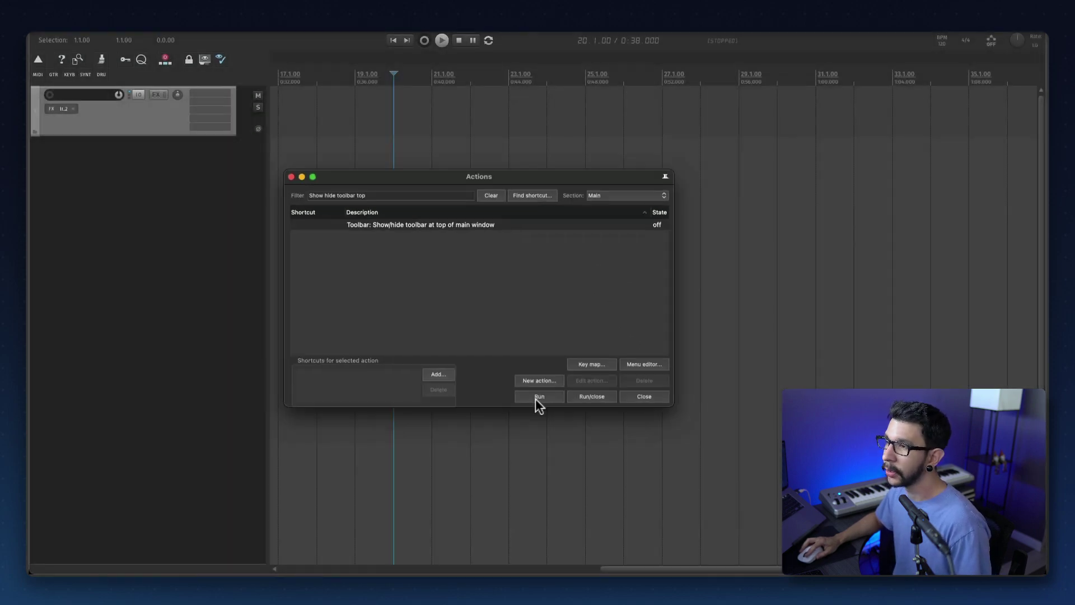
pyautogui.click(581, 471)
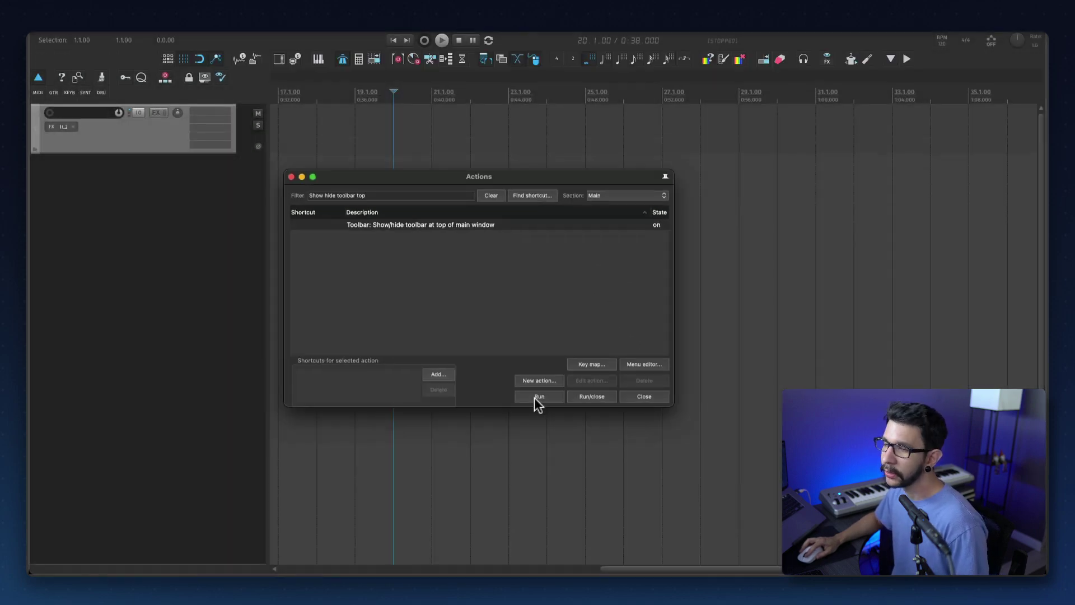
# Step: Check the top toolbar's position menu, then run the action twice to hide and re-show the toolbar
pyautogui.rightClick(930, 63)
pyautogui.moveTo(943, 92)
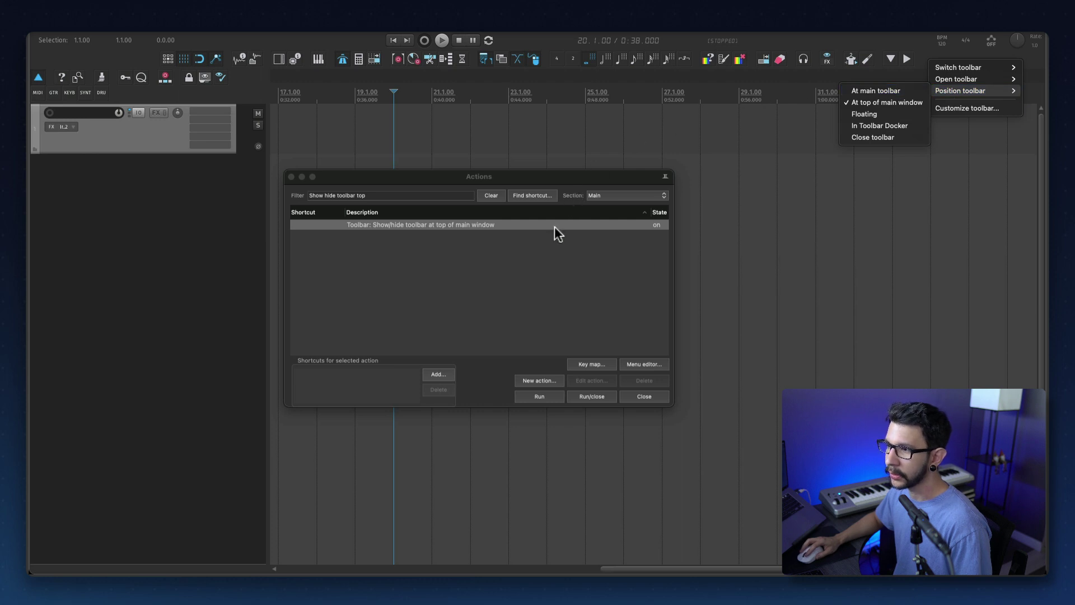
pyautogui.click(520, 221)
pyautogui.click(516, 223)
pyautogui.click(525, 397)
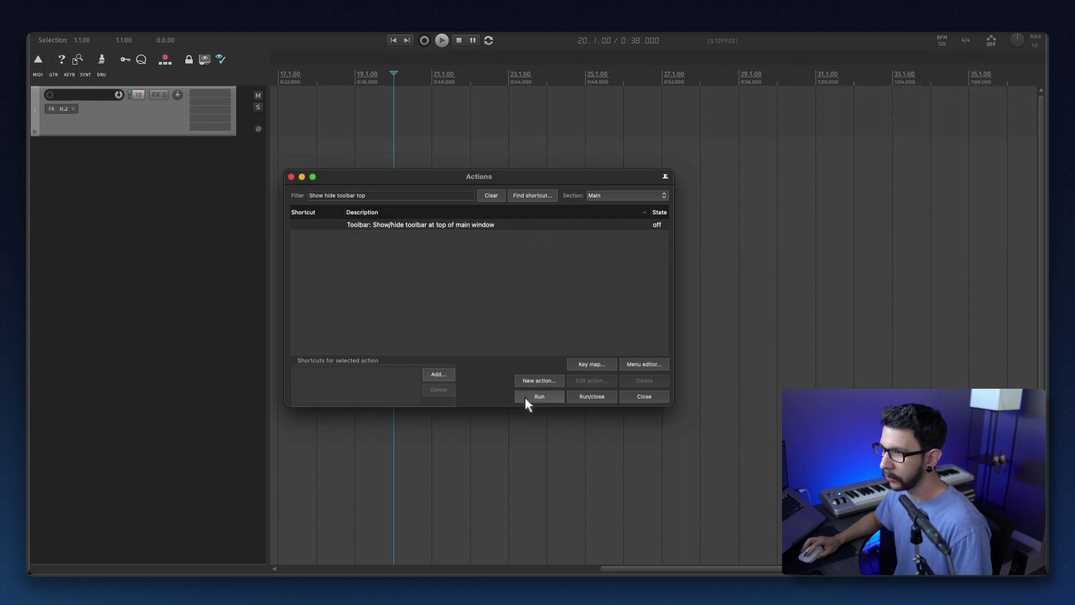
pyautogui.click(525, 396)
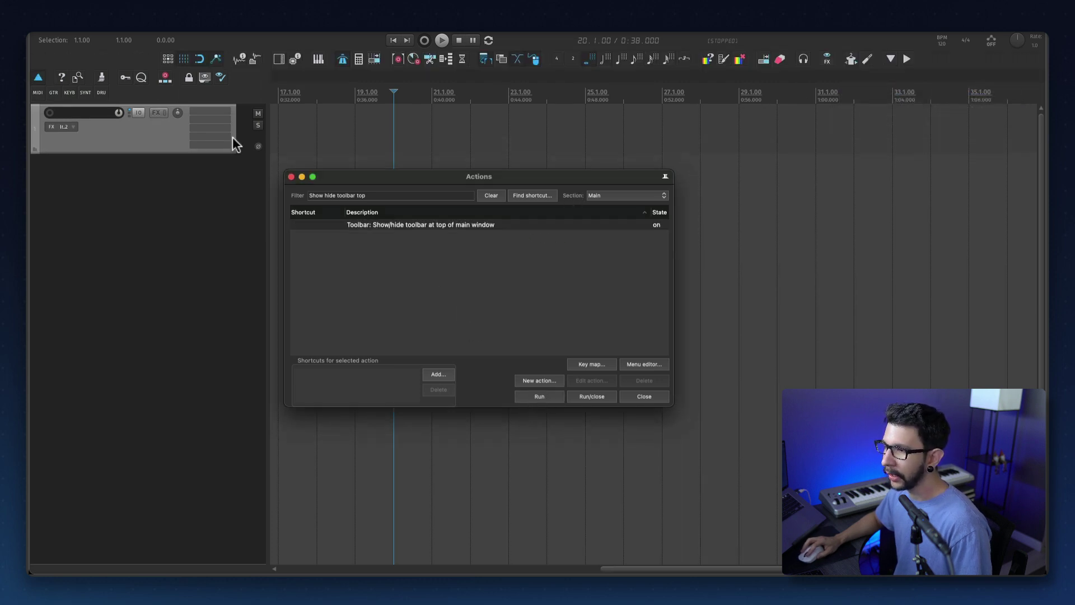
# Step: Add the 'Show/hide toolbar at top of main window' action to the toolbar through Customize toolbar
pyautogui.rightClick(137, 94)
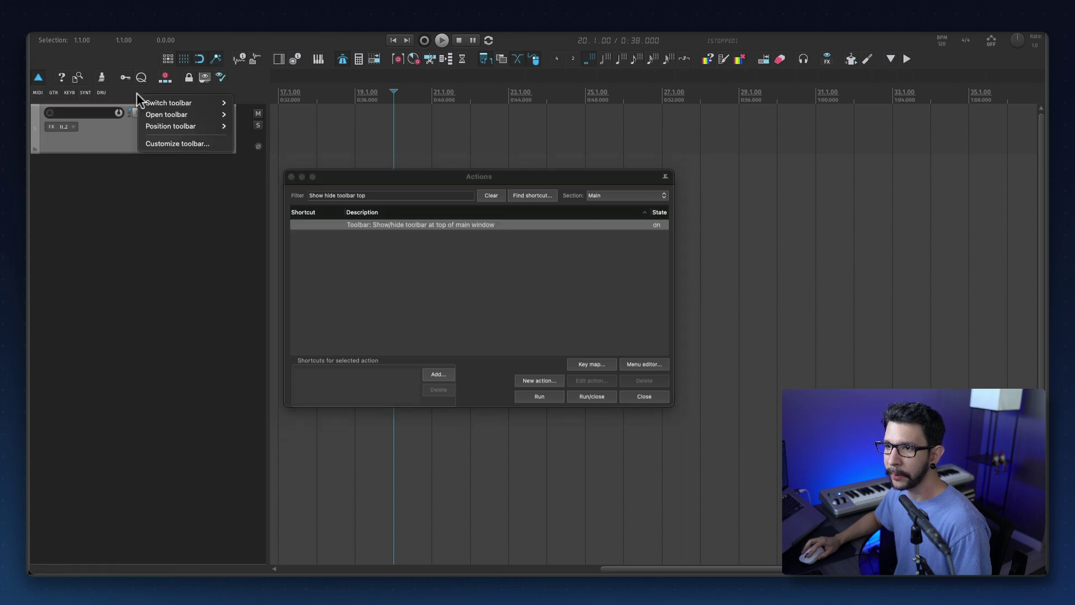
pyautogui.click(163, 144)
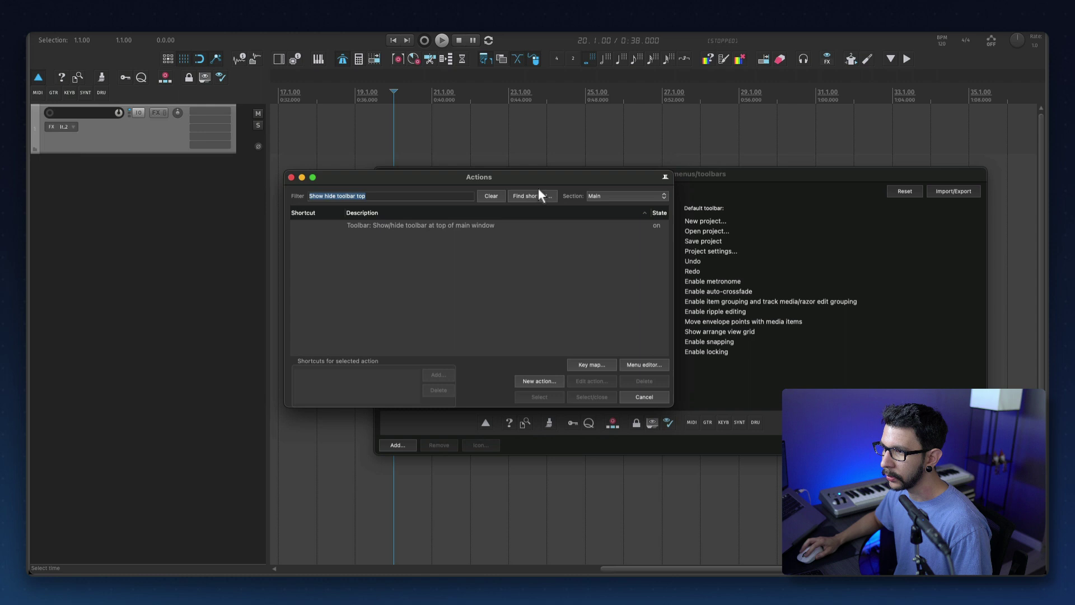
pyautogui.click(502, 221)
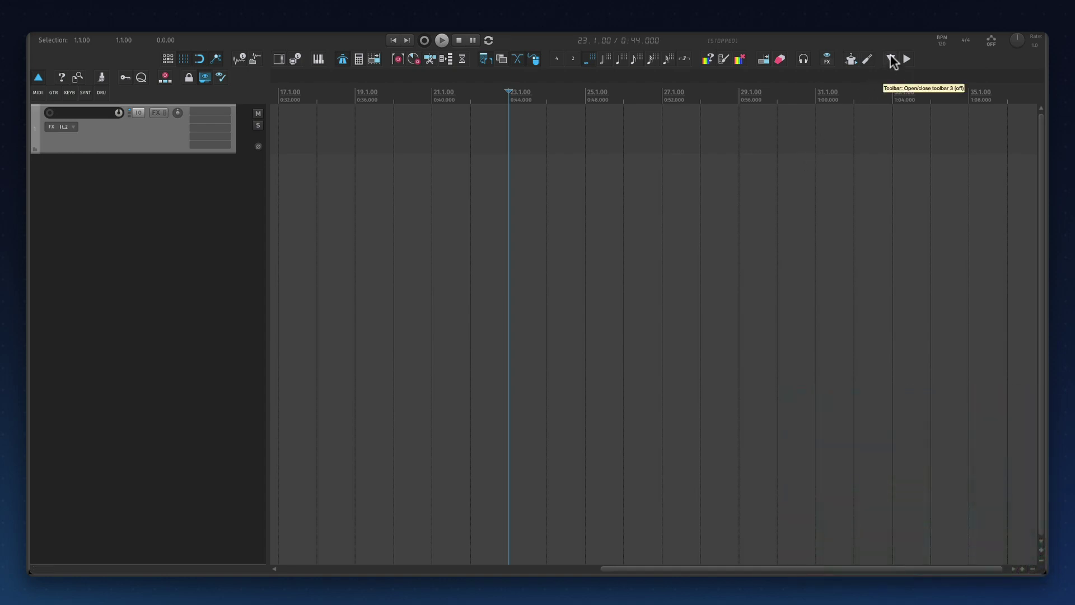
# Step: Show toolbar 3 and look at its toolbar menu without changing anything
pyautogui.click(891, 60)
pyautogui.rightClick(644, 82)
pyautogui.moveTo(646, 88)
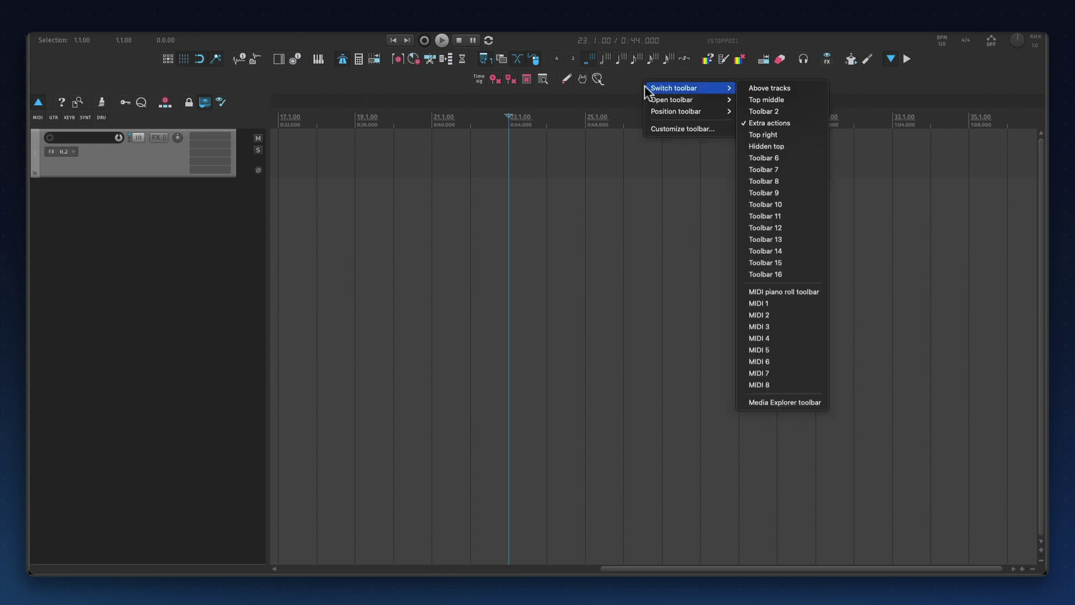
pyautogui.click(770, 123)
# Step: Place the edit cursor at bar 21, open the floating MIDI 1 toolbar and drag it aside
pyautogui.click(432, 218)
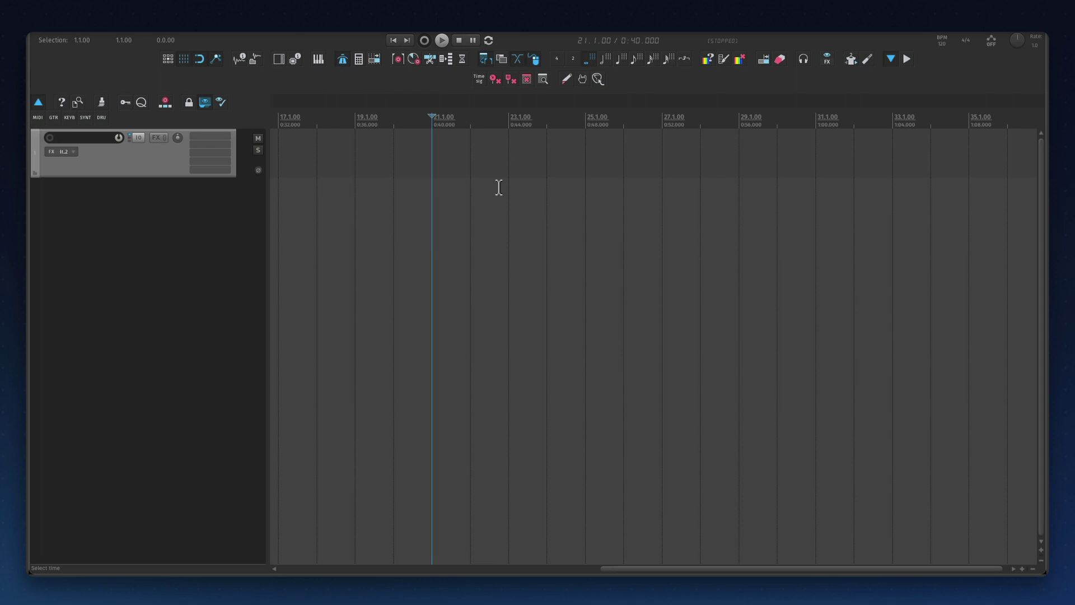
pyautogui.press('f')
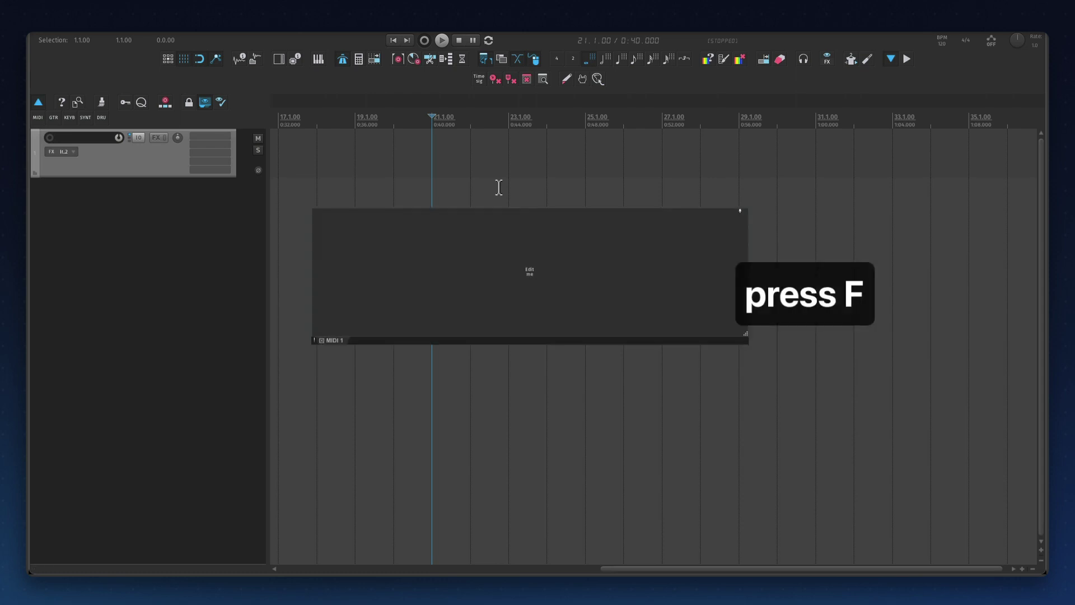
pyautogui.rightClick(472, 251)
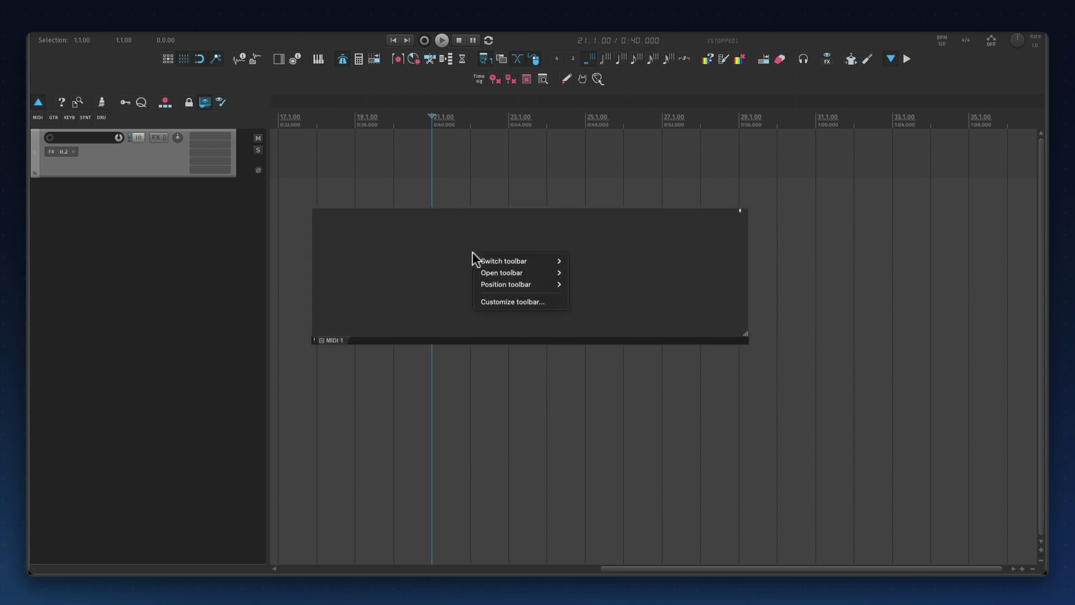
pyautogui.moveTo(493, 261)
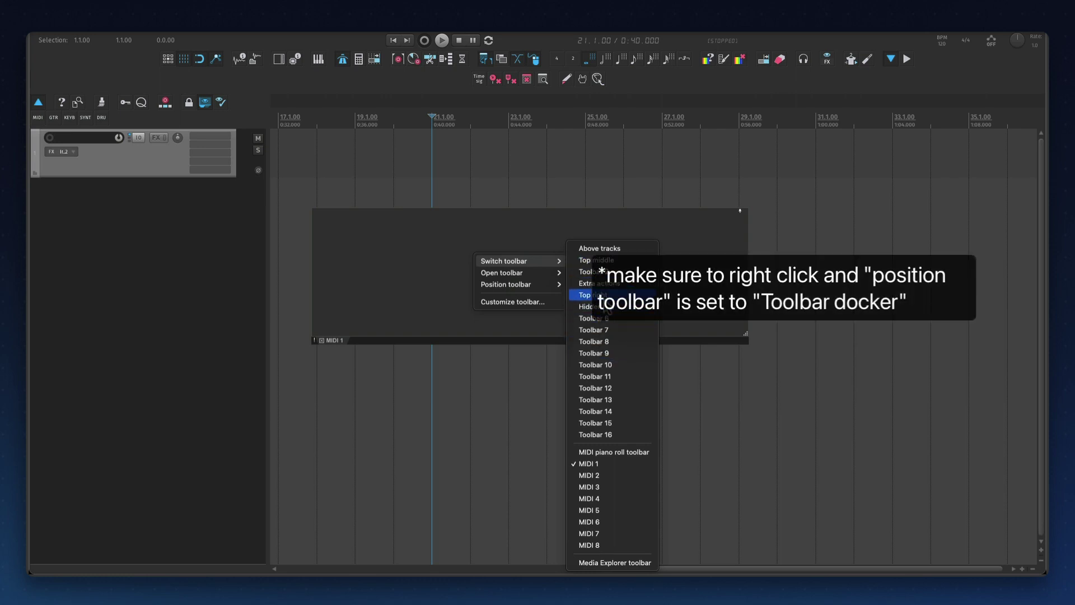
pyautogui.click(521, 238)
pyautogui.moveTo(518, 235); pyautogui.dragTo(547, 246)
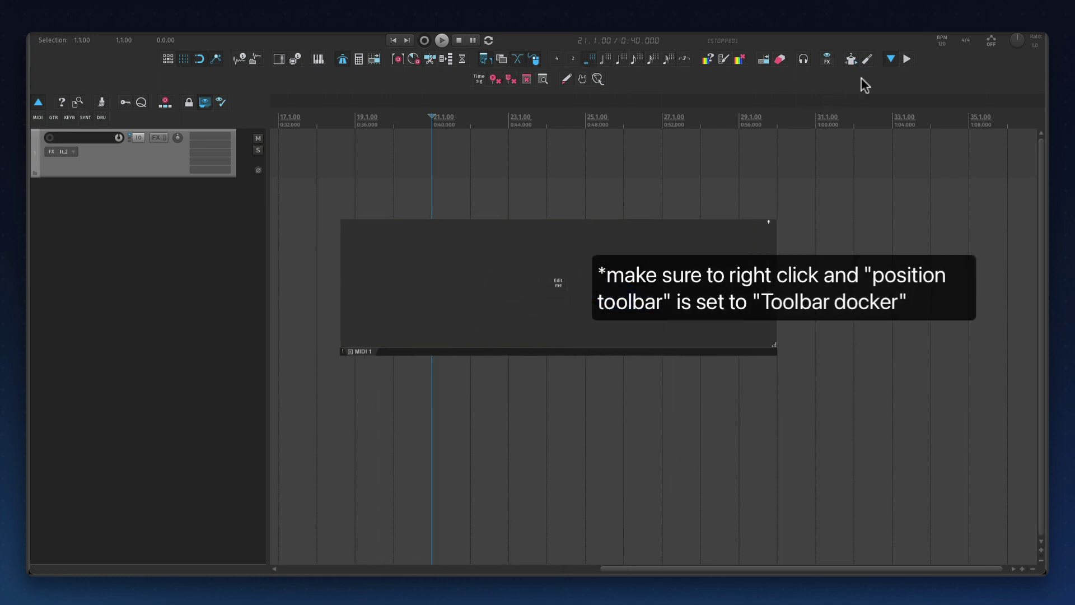
# Step: Customize Floating toolbar 1 and select 'Toolbar: Open/close toolbar 3' at the bottom of the list
pyautogui.rightClick(936, 57)
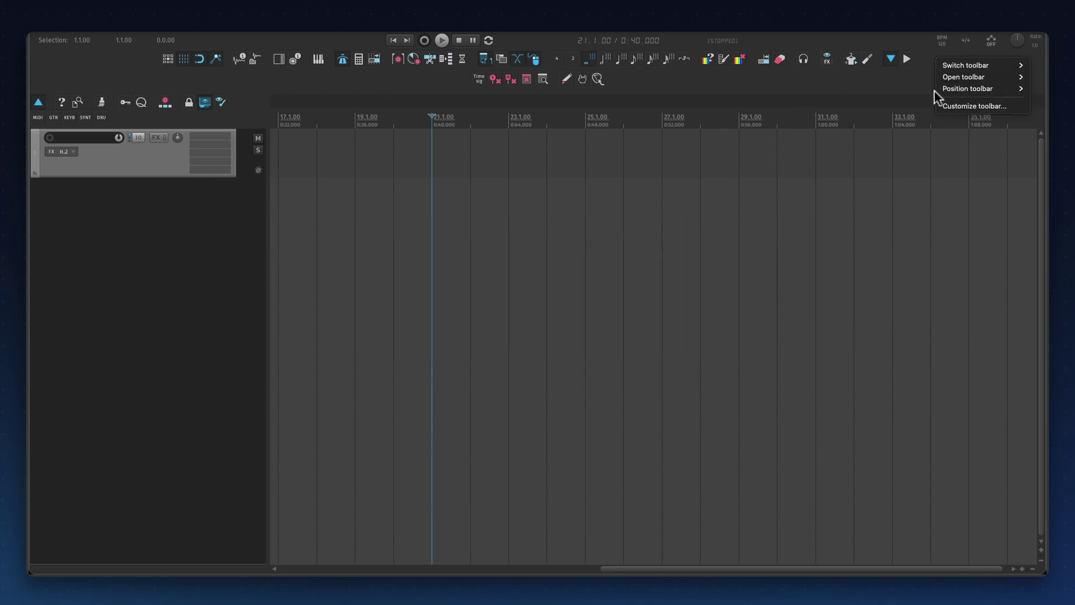
pyautogui.click(946, 107)
pyautogui.scroll(-15, 464, 259)
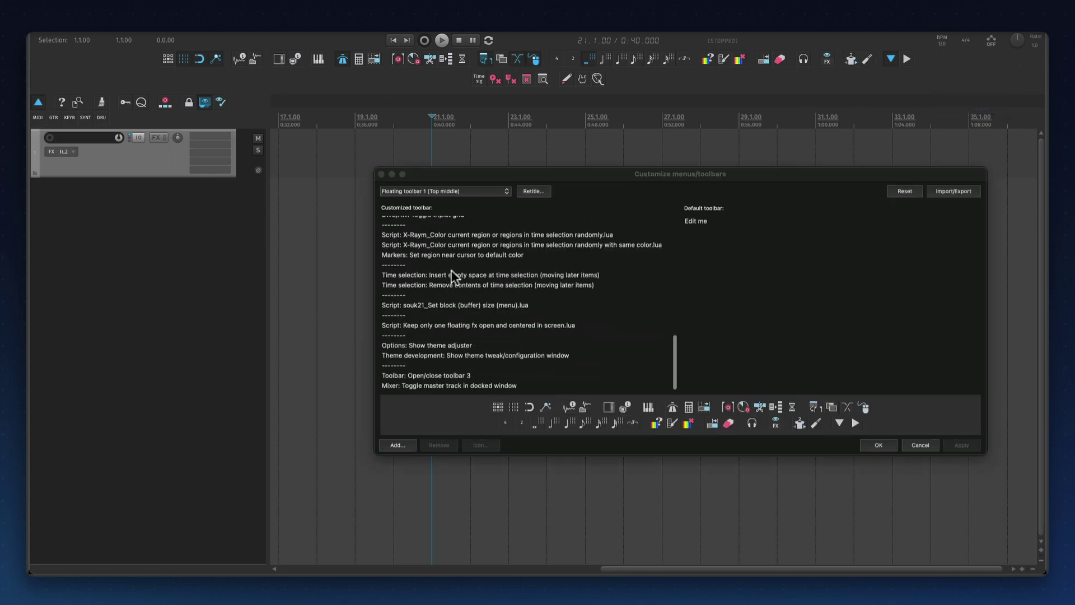
pyautogui.click(426, 376)
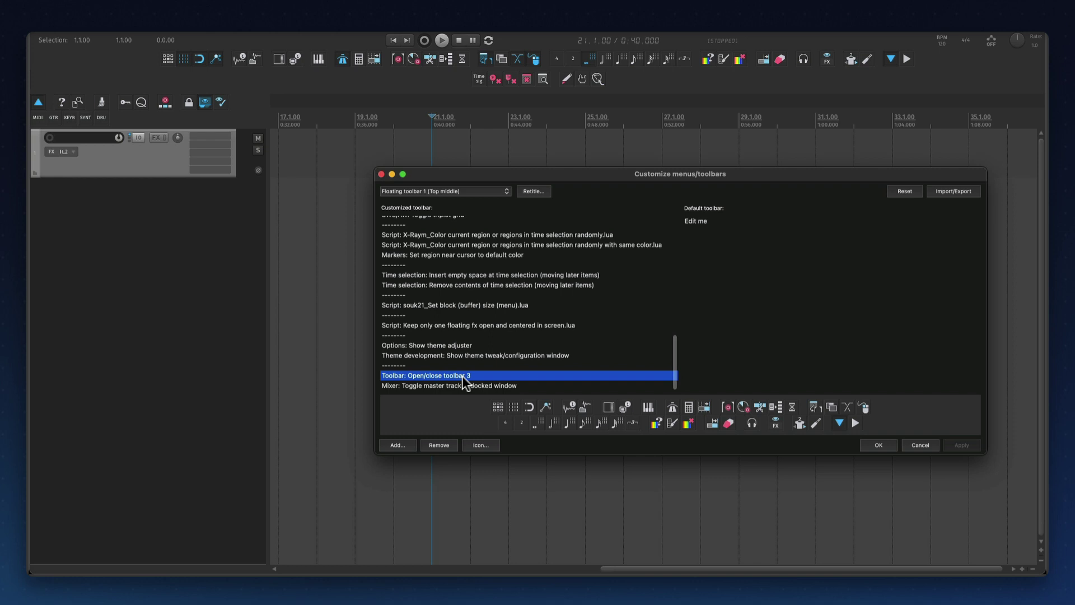
pyautogui.click(885, 74)
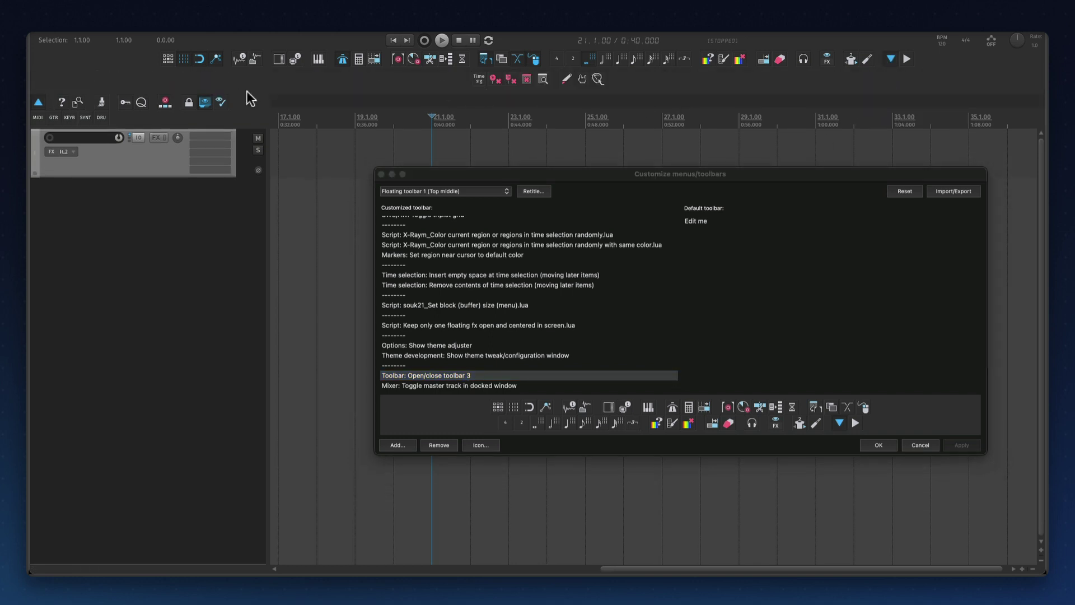
# Step: Undock the Extra actions toolbar, move and resize it, re-dock with Alt+D, and shrink the top docker
pyautogui.moveTo(243, 89); pyautogui.dragTo(224, 205)
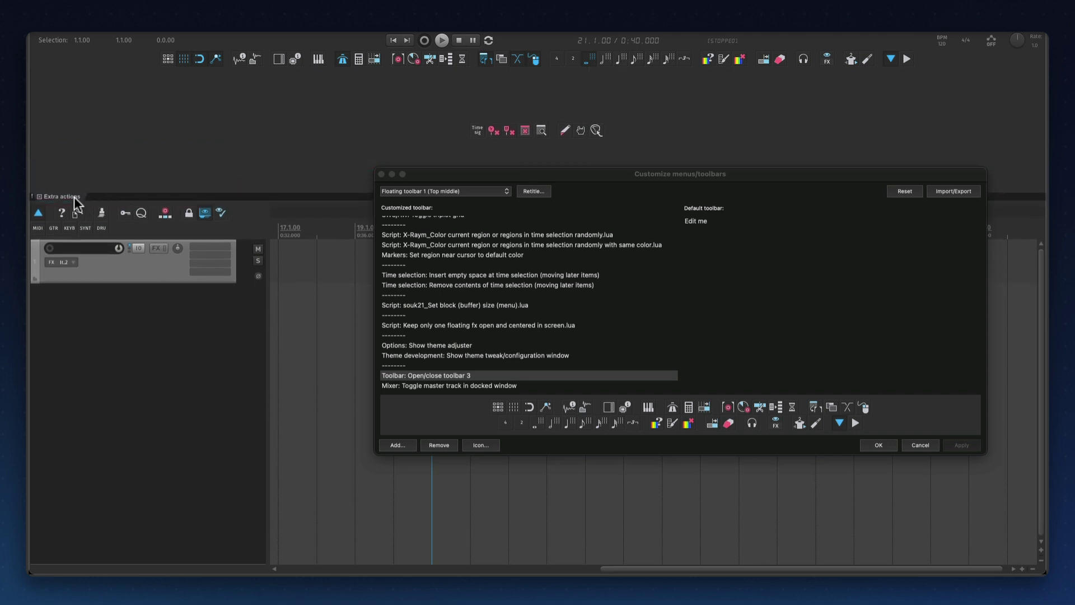
pyautogui.click(381, 174)
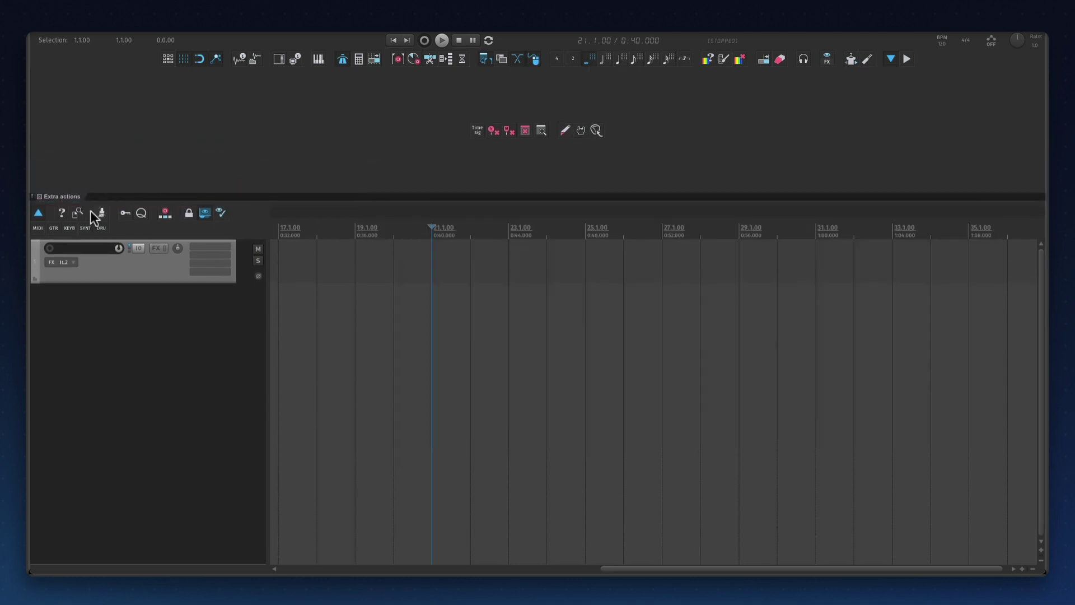
pyautogui.moveTo(70, 194); pyautogui.dragTo(446, 387)
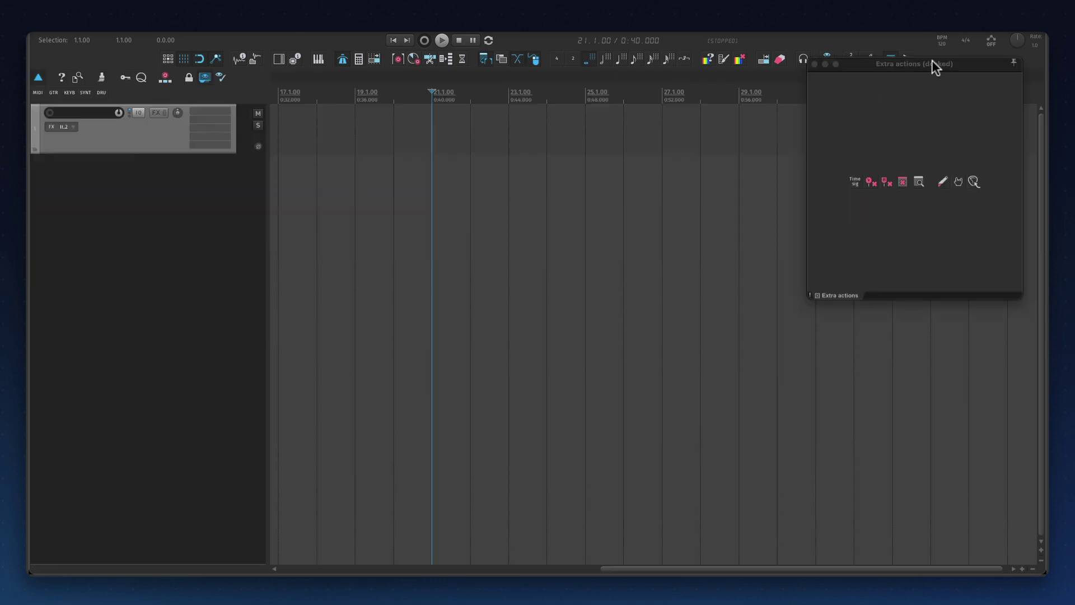
pyautogui.moveTo(932, 61); pyautogui.dragTo(450, 210)
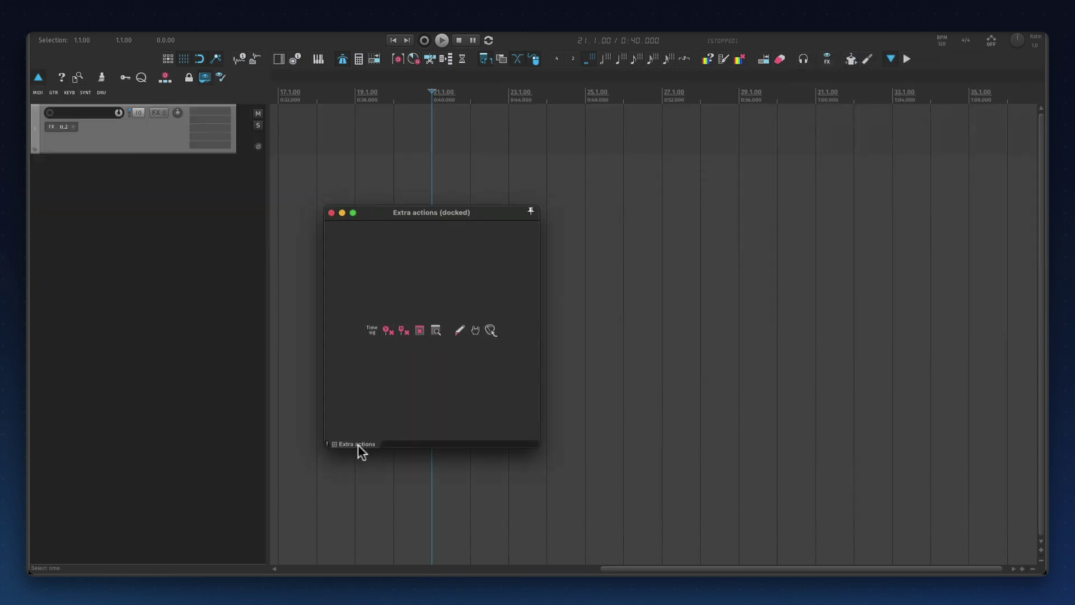
pyautogui.moveTo(539, 447); pyautogui.dragTo(774, 379)
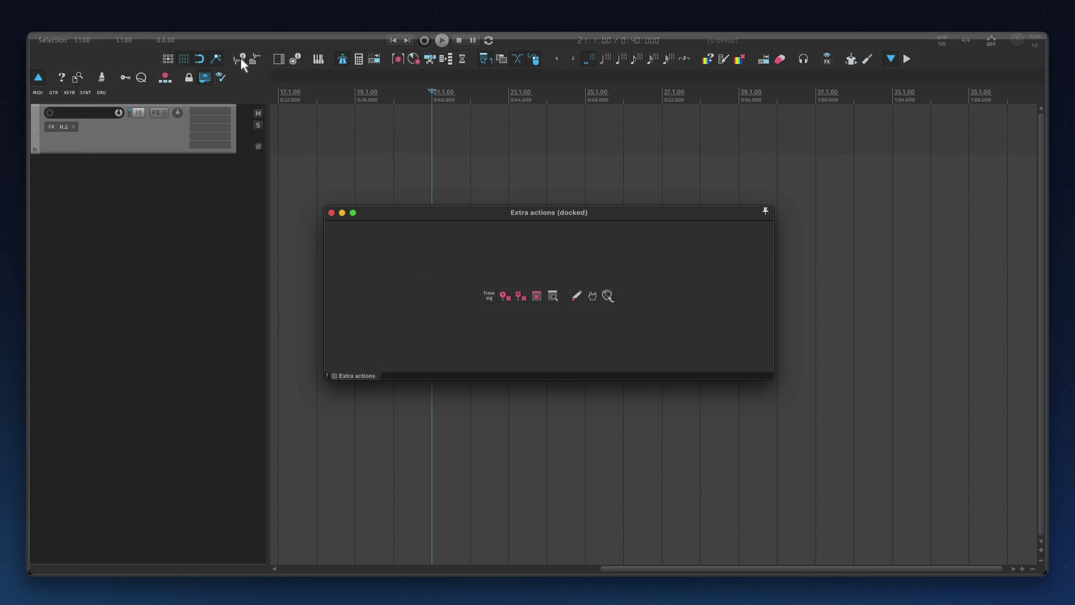
pyautogui.hotkey('alt', 'd')
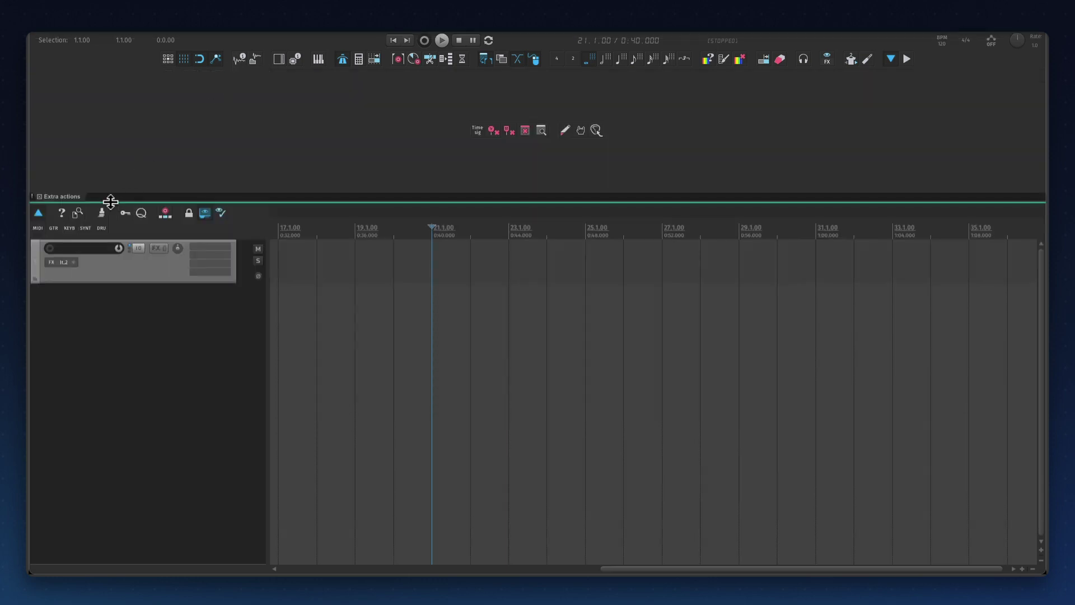
pyautogui.moveTo(107, 202); pyautogui.dragTo(132, 82)
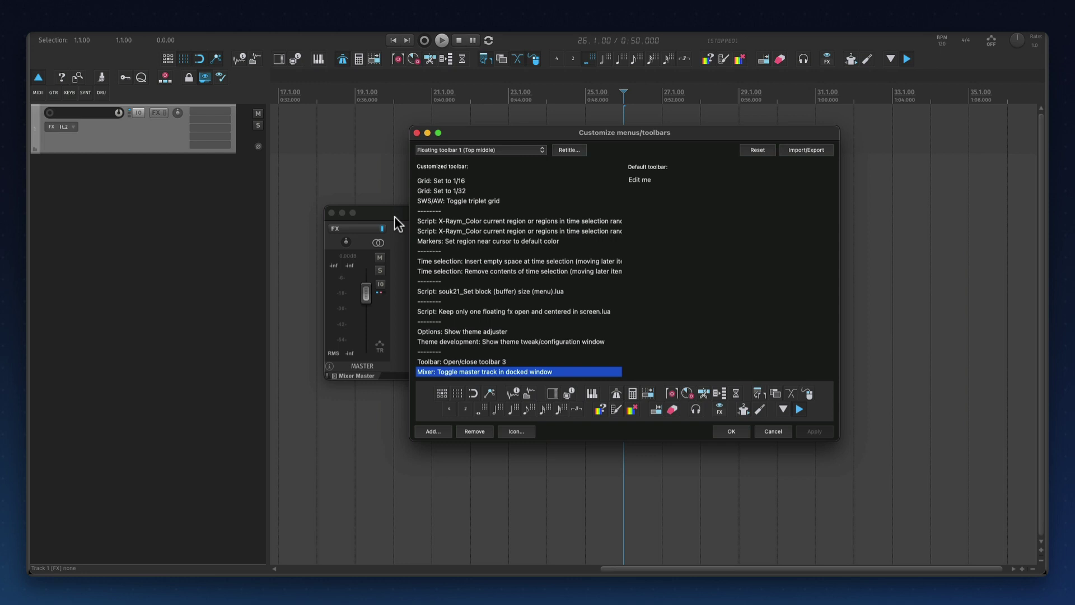
# Step: Move the floating master mixer, set the customization window aside, and narrow the mixer to a strip
pyautogui.moveTo(395, 216); pyautogui.dragTo(334, 203)
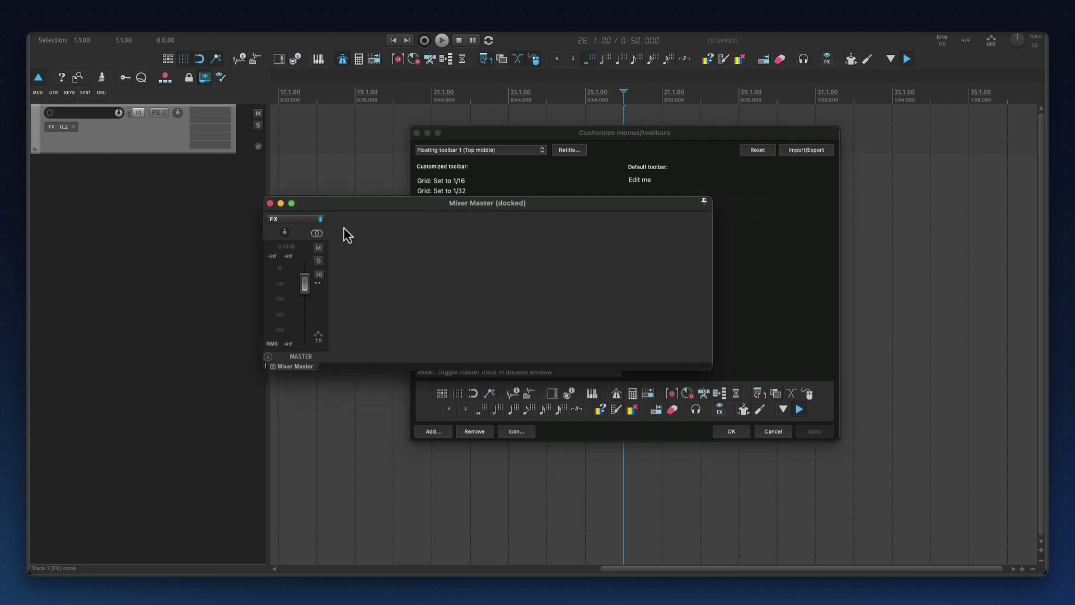
pyautogui.click(426, 133)
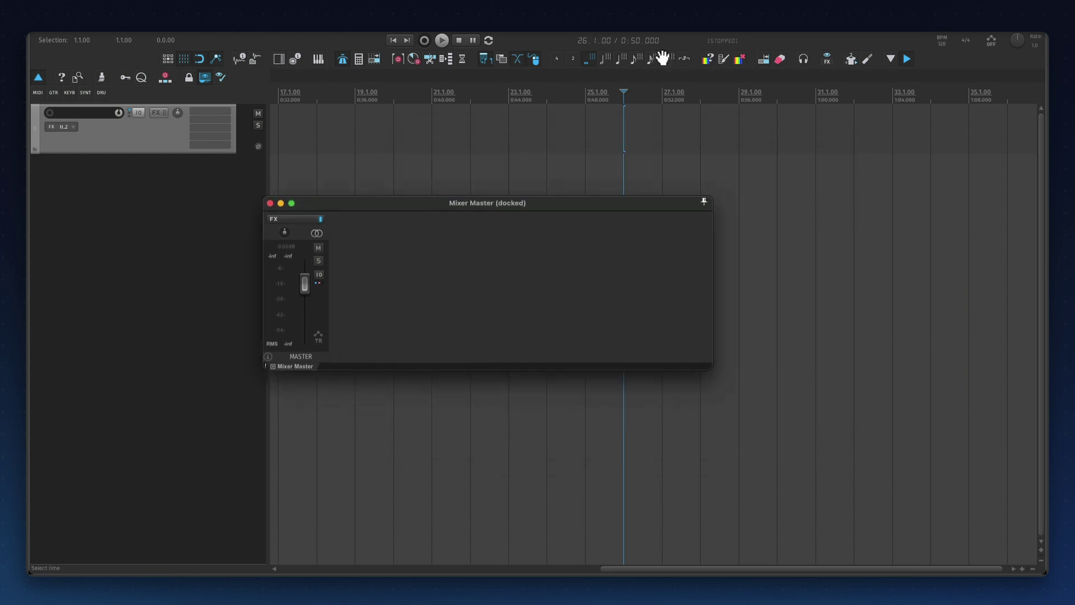
pyautogui.click(909, 58)
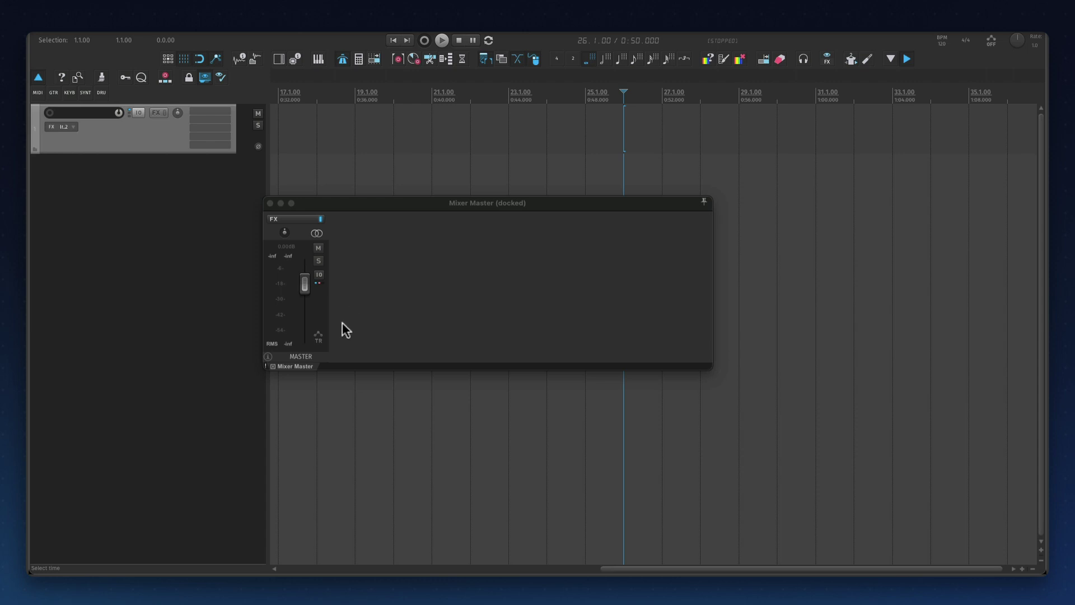
pyautogui.moveTo(707, 368); pyautogui.dragTo(389, 442)
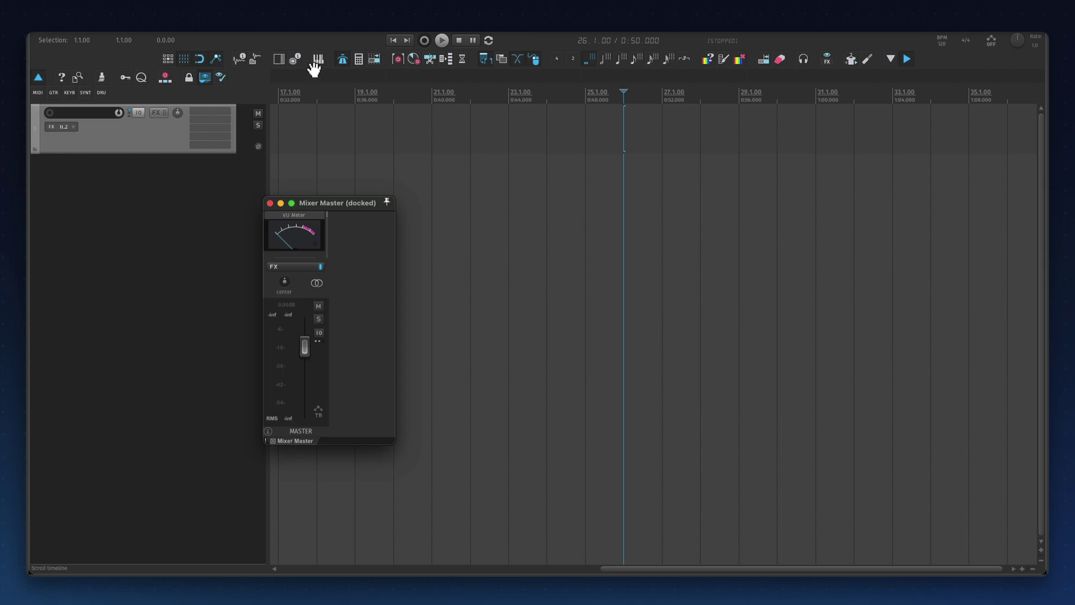
# Step: Show toolbar 3, dock the master strip at the right edge, then toggle it off
pyautogui.click(891, 58)
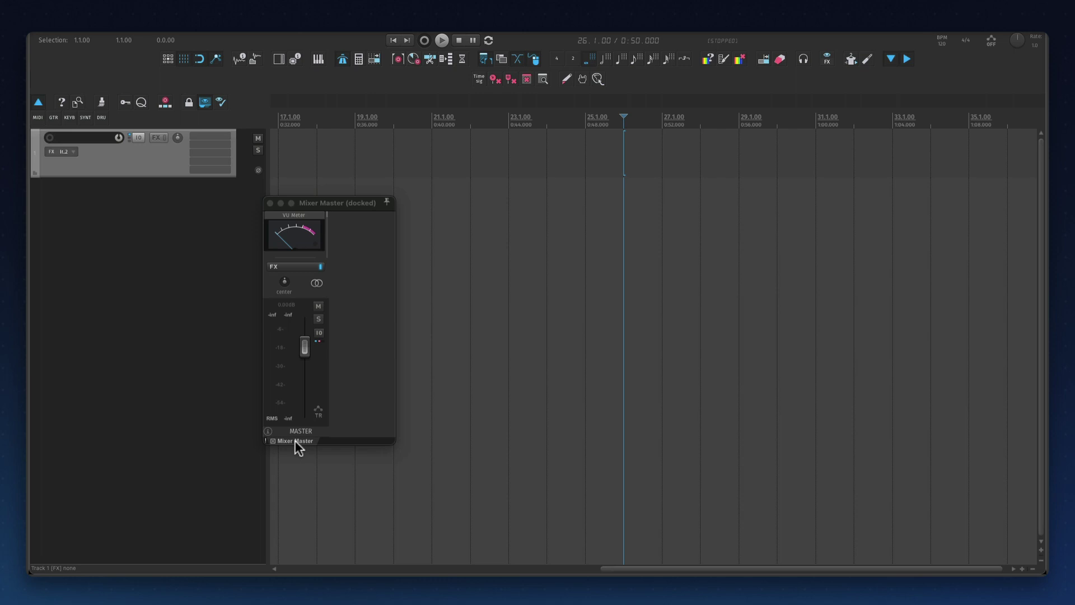
pyautogui.moveTo(294, 441); pyautogui.dragTo(992, 336)
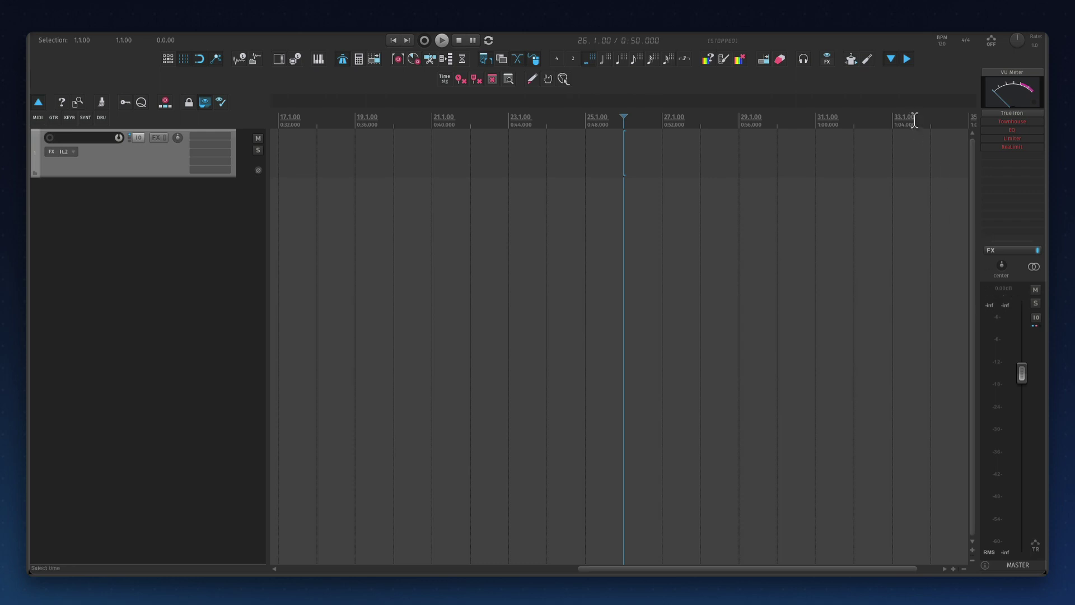
pyautogui.click(907, 58)
pyautogui.click(908, 58)
pyautogui.click(904, 61)
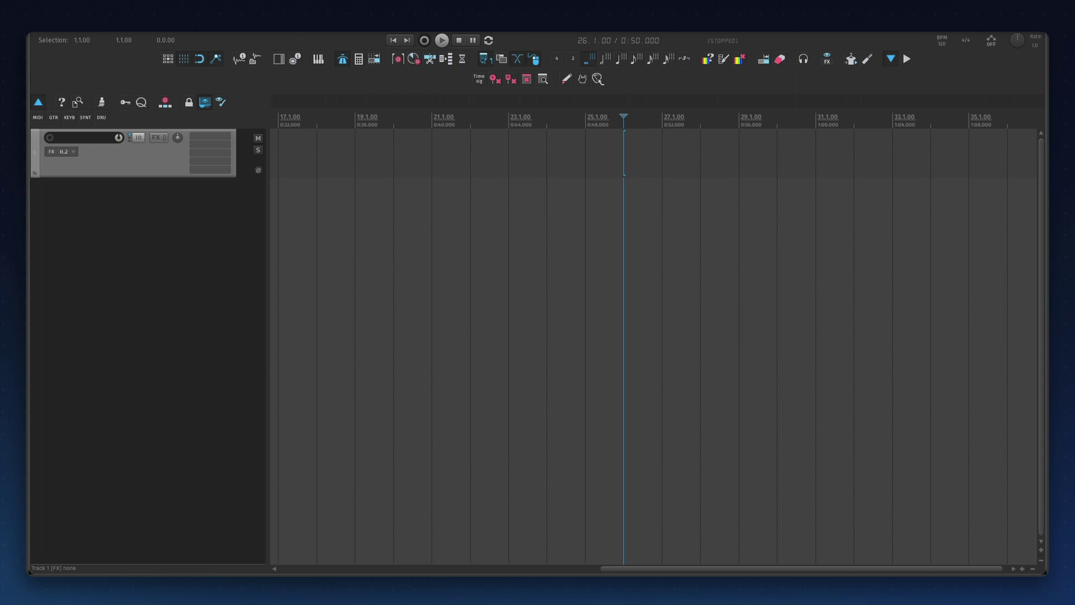
# Step: Select the Default slot in View > Screensets/Layouts, hide toolbar 3, then reselect Default
pyautogui.click(147, 1)
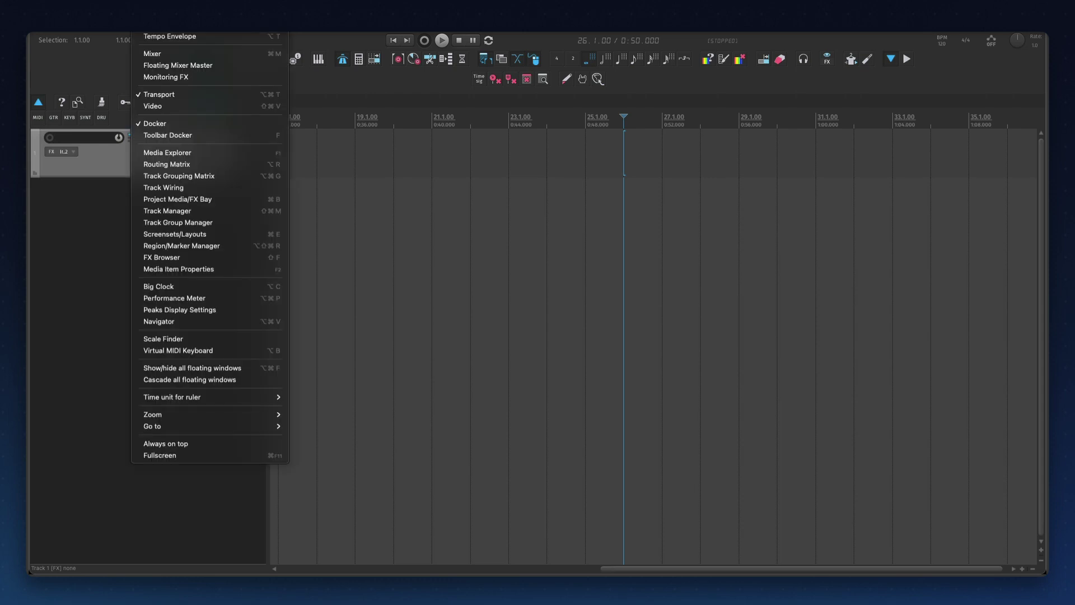
pyautogui.click(172, 234)
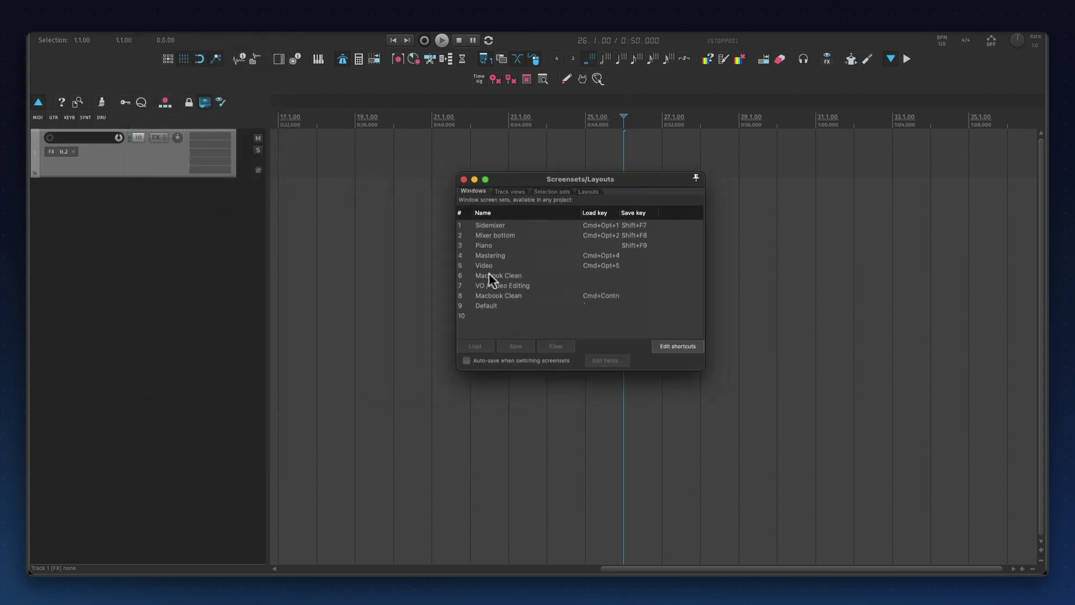
pyautogui.click(493, 305)
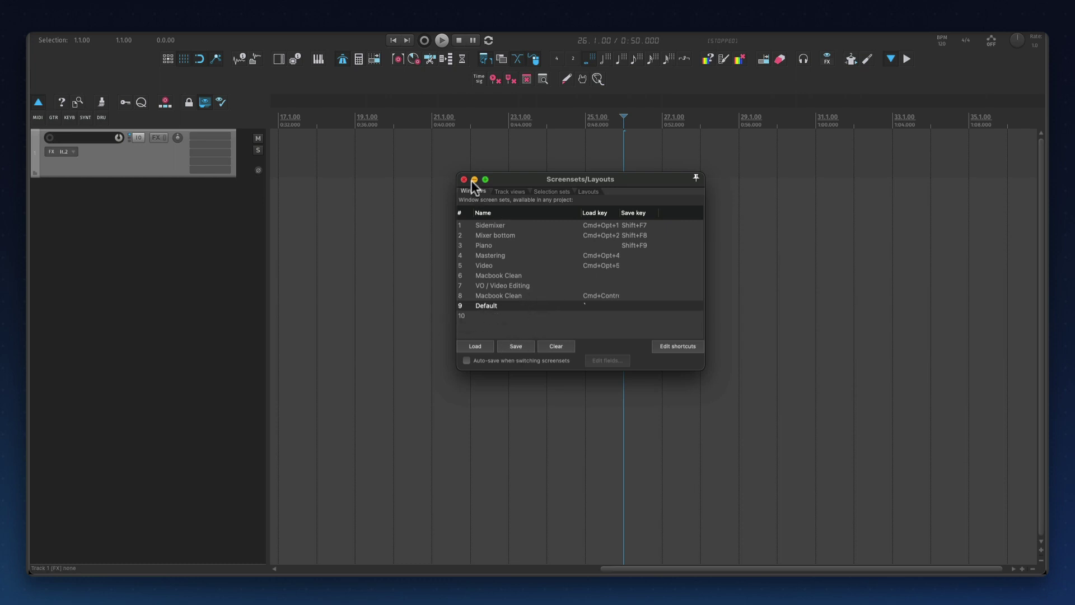
pyautogui.click(890, 58)
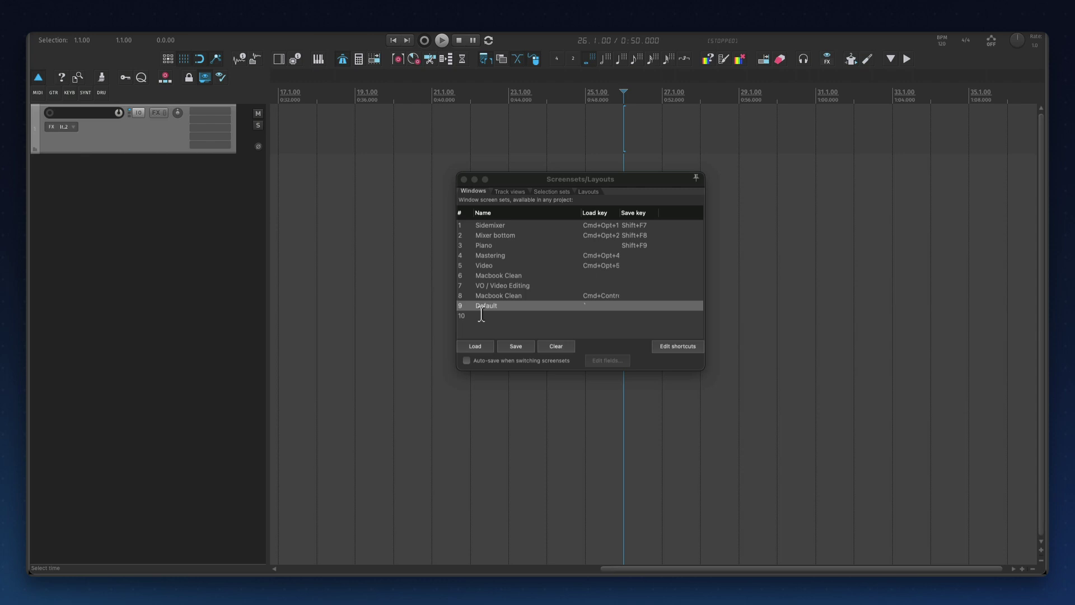
pyautogui.click(588, 305)
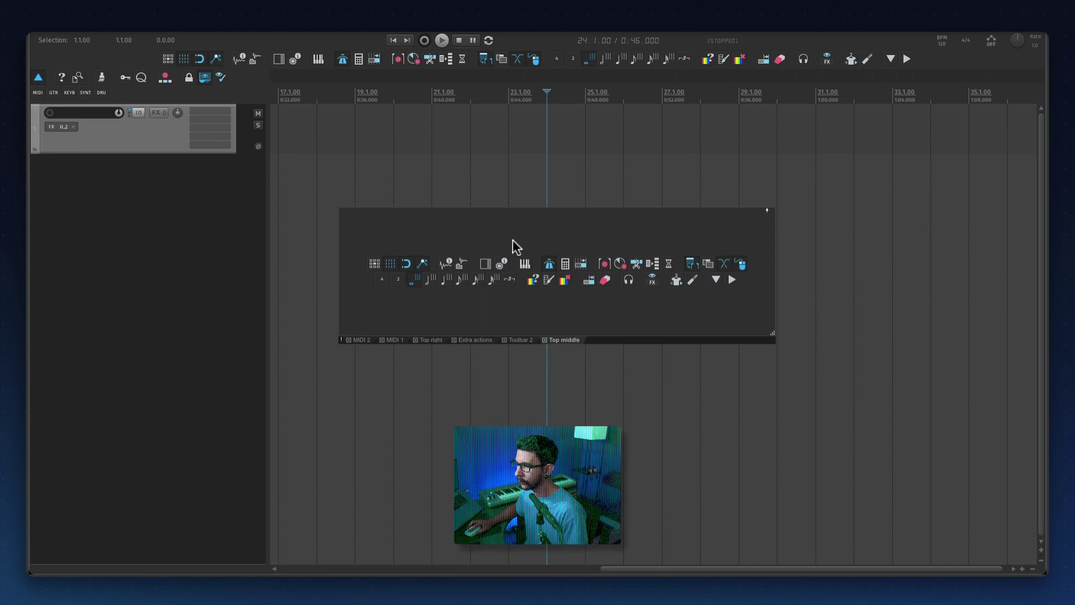
# Step: Open the floating toolbar's context menu to switch it to Extra actions
pyautogui.rightClick(527, 237)
pyautogui.moveTo(570, 249)
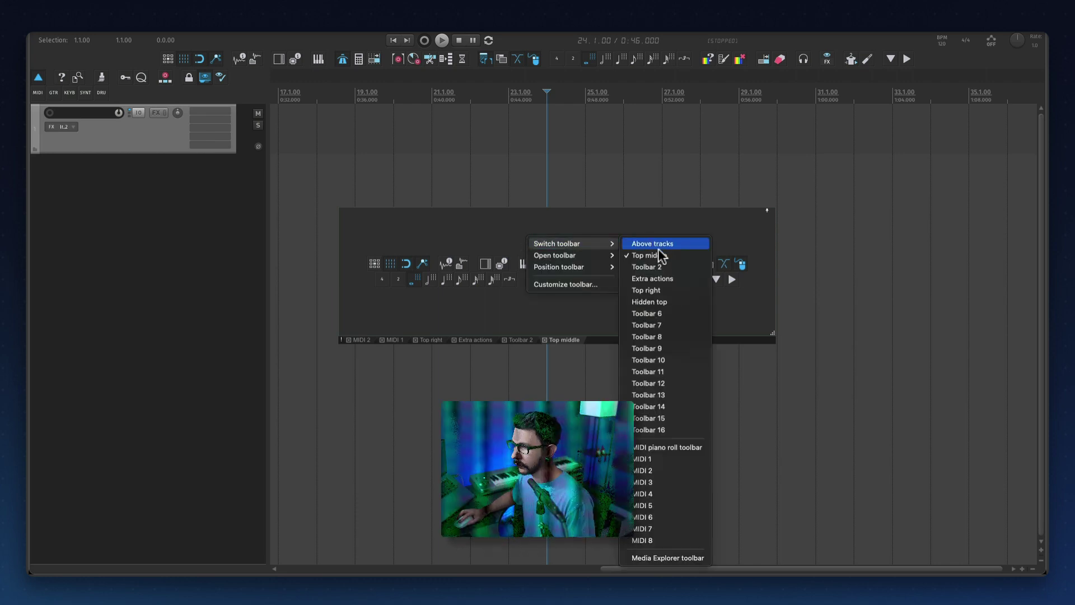